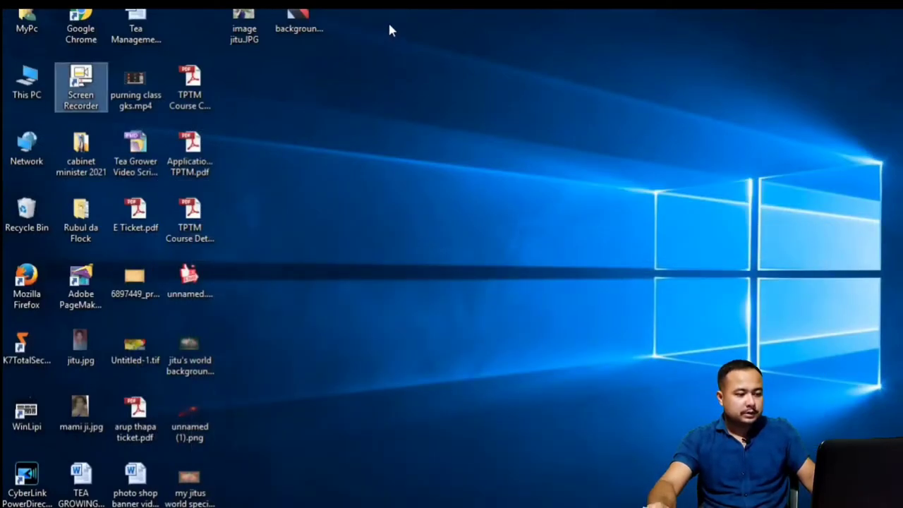
Step: Drag jitu.JPG and background.jpg from the desktop into Photoshop
{"action": "mouse_move", "coordinate": [389, 28]}
{"action": "left_mouse_down"}
{"action": "mouse_move", "coordinate": [219, 10]}
{"action": "mouse_move", "coordinate": [293, 73]}
{"action": "mouse_move", "coordinate": [438, 505]}
{"action": "mouse_move", "coordinate": [487, 179]}
{"action": "left_mouse_up"}
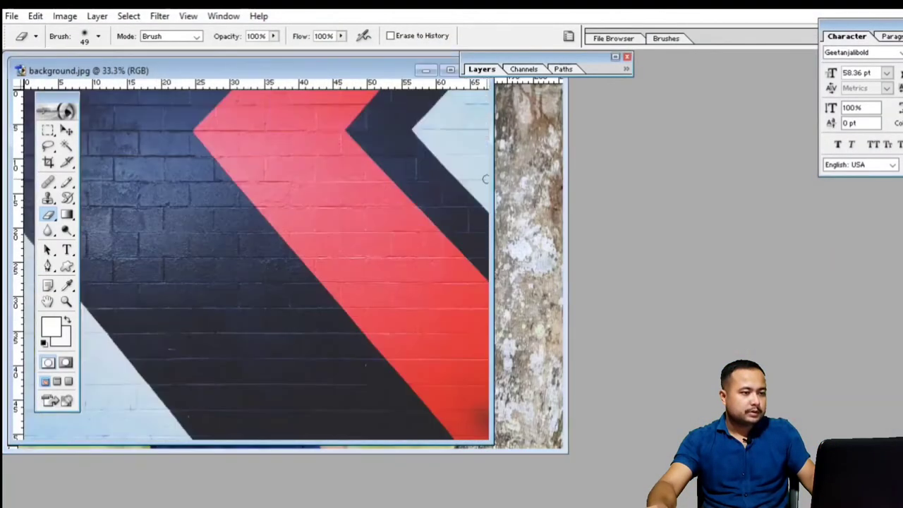
Step: Move and minimize the brick wall window, then maximize the garden photo
{"action": "left_click_drag", "start_coordinate": [364, 71], "coordinate": [764, 119]}
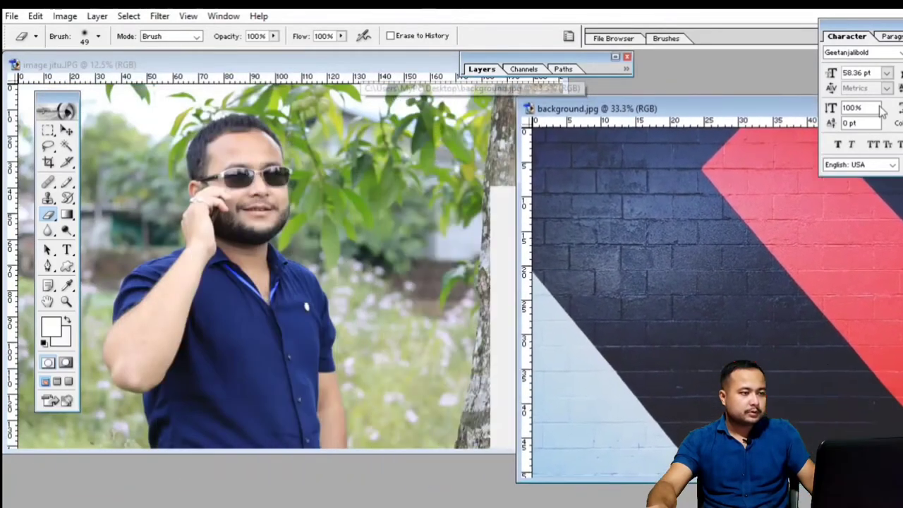
{"action": "double_click", "coordinate": [764, 119]}
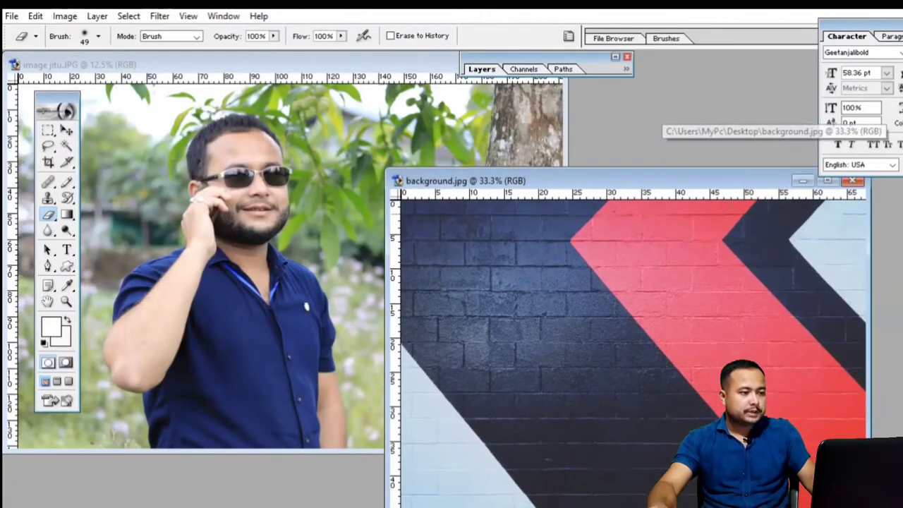
{"action": "left_click", "coordinate": [797, 185]}
{"action": "double_click", "coordinate": [339, 64]}
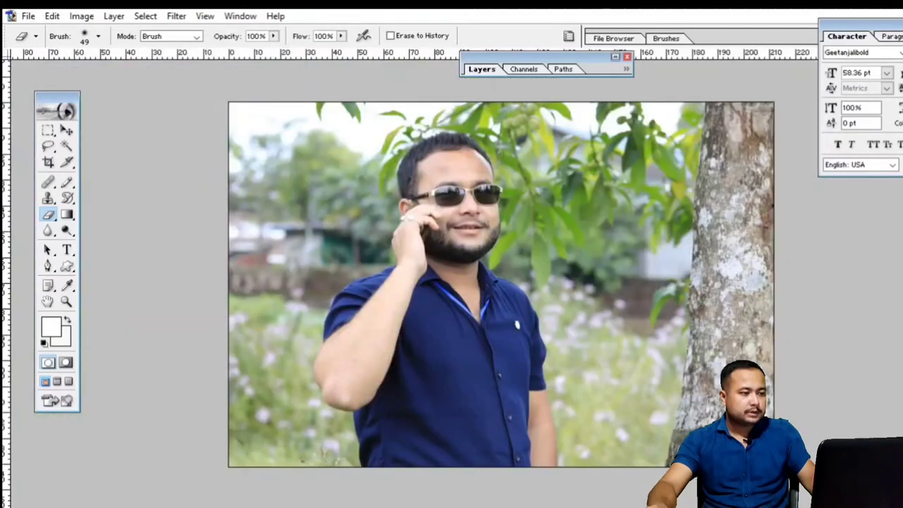
Step: Zoom into the man's face, then fit the photo on screen in its own window
{"action": "left_click", "coordinate": [66, 302]}
{"action": "left_click_drag", "start_coordinate": [236, 123], "coordinate": [748, 433]}
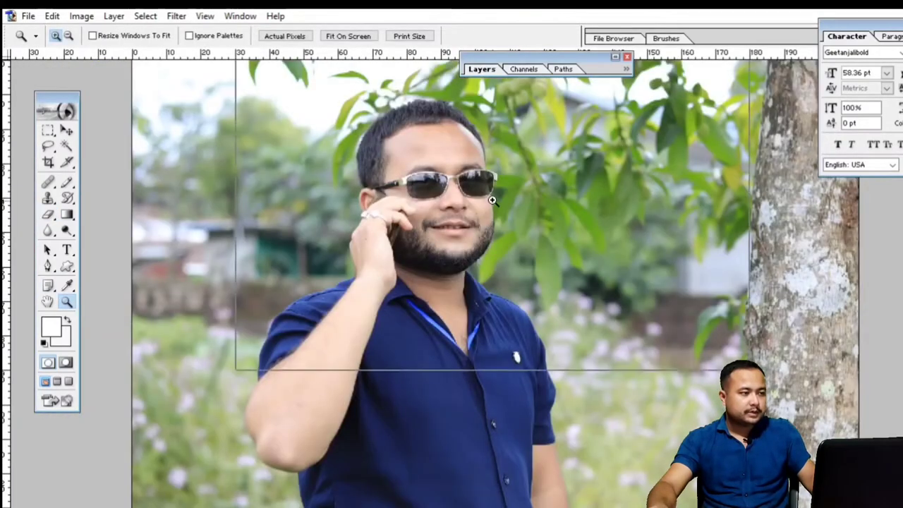
{"action": "scroll", "coordinate": [405, 259], "scroll_direction": "down", "scroll_amount": 1}
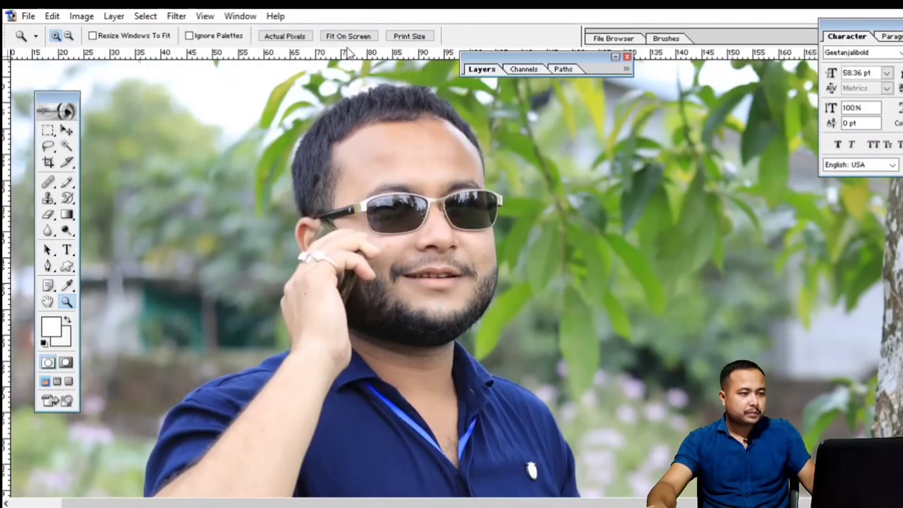
{"action": "left_click", "coordinate": [348, 36]}
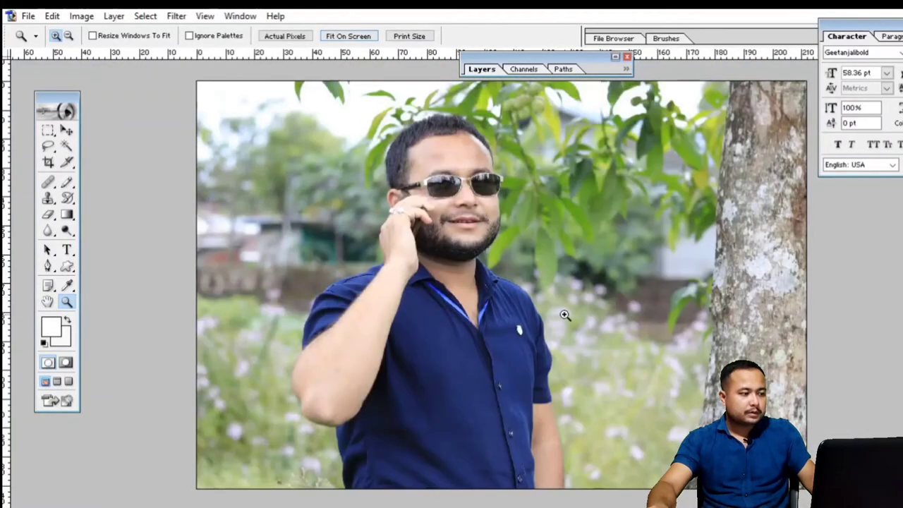
{"action": "key", "text": "f"}
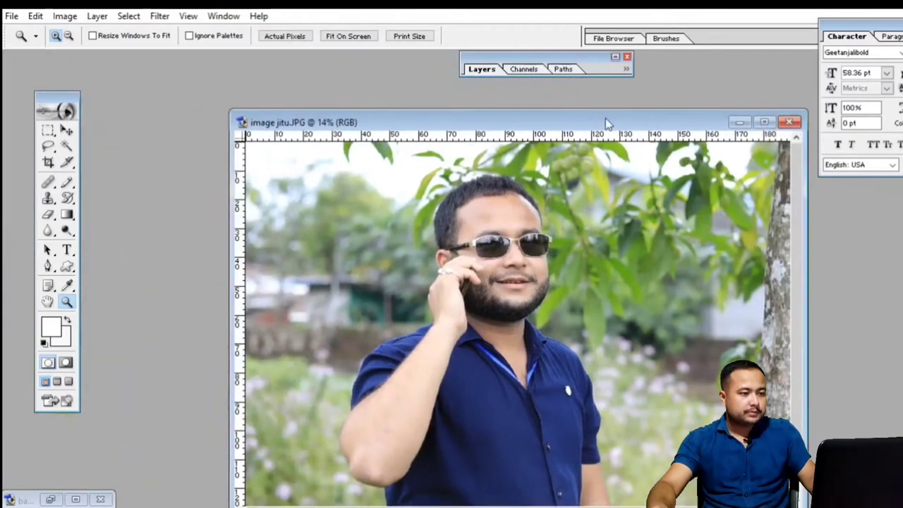
Step: Place the photo lower right and the brick wall upper left, with the photo in front
{"action": "left_click_drag", "start_coordinate": [375, 68], "coordinate": [608, 122]}
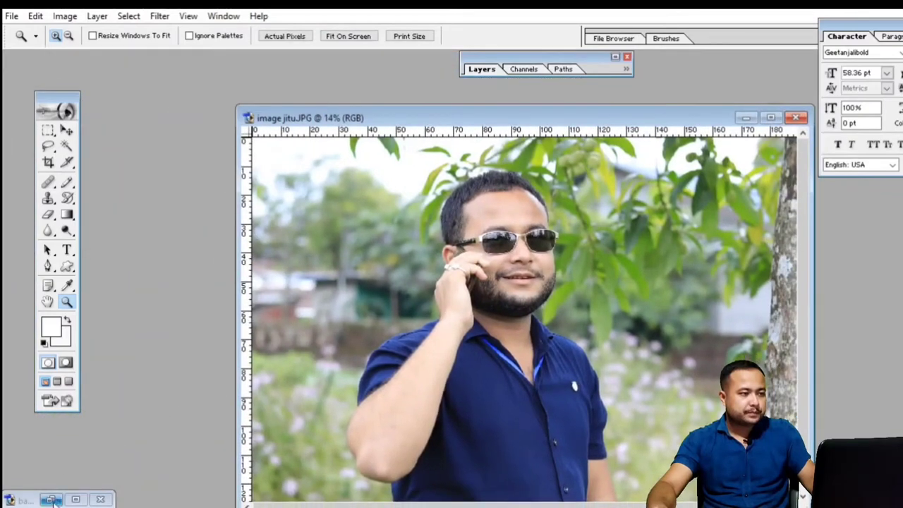
{"action": "left_click", "coordinate": [50, 498]}
{"action": "left_click_drag", "start_coordinate": [612, 181], "coordinate": [351, 65]}
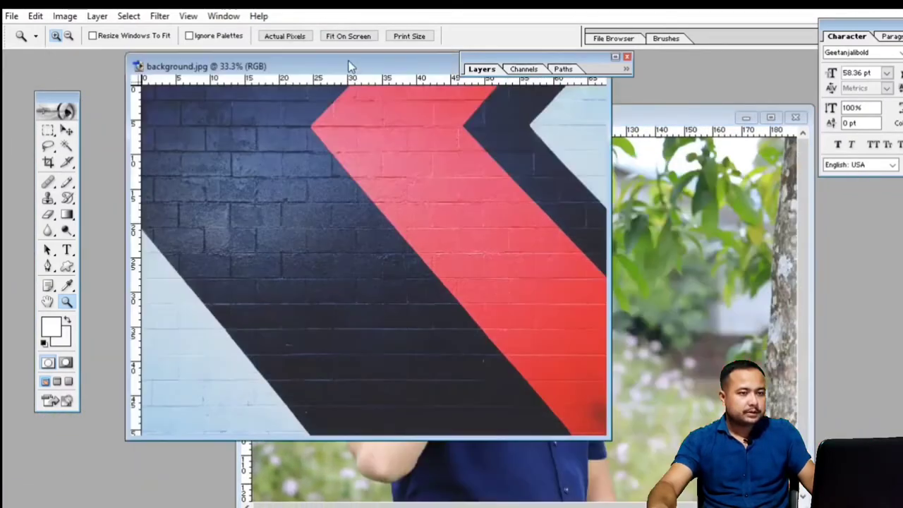
{"action": "key", "text": "f"}
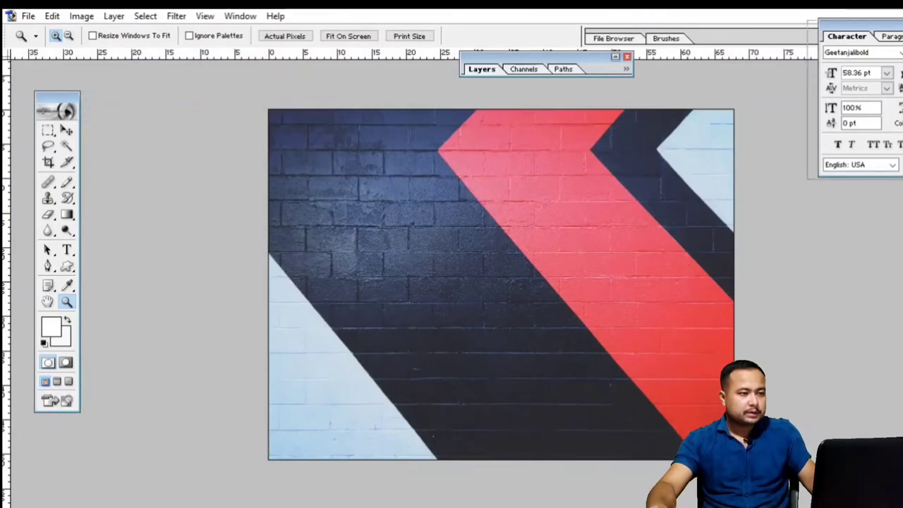
{"action": "key", "text": "f"}
{"action": "key", "text": "f"}
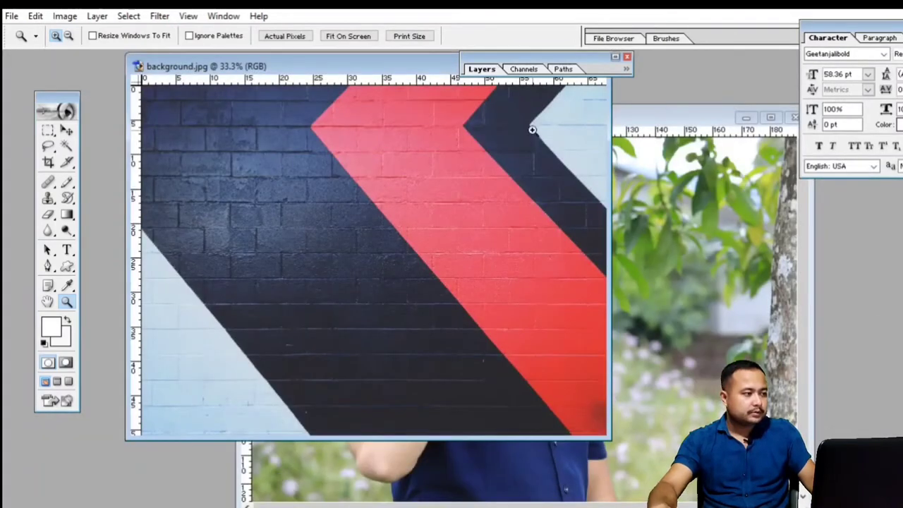
{"action": "left_click", "coordinate": [704, 123]}
Step: Switch jitu.JPG to full screen mode with menu bar
{"action": "key", "text": "f"}
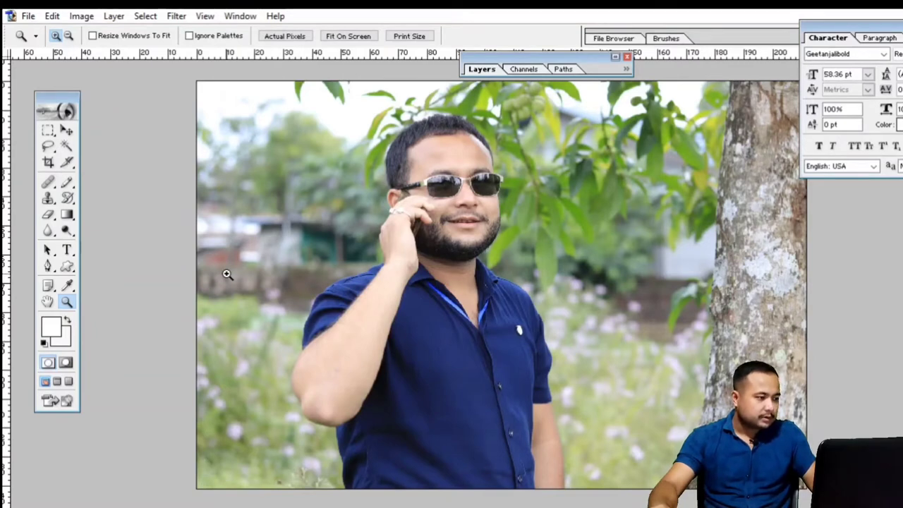
Step: Pick the Pen tool, zoom in, and scroll to the shirt edge below the elbow
{"action": "left_click", "coordinate": [48, 267]}
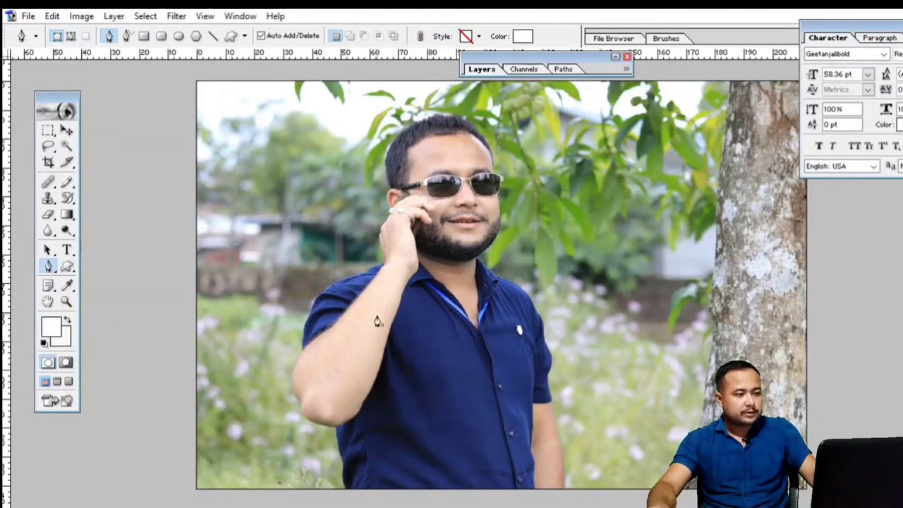
{"action": "key", "text": "ctrl+plus"}
{"action": "key", "text": "ctrl+plus"}
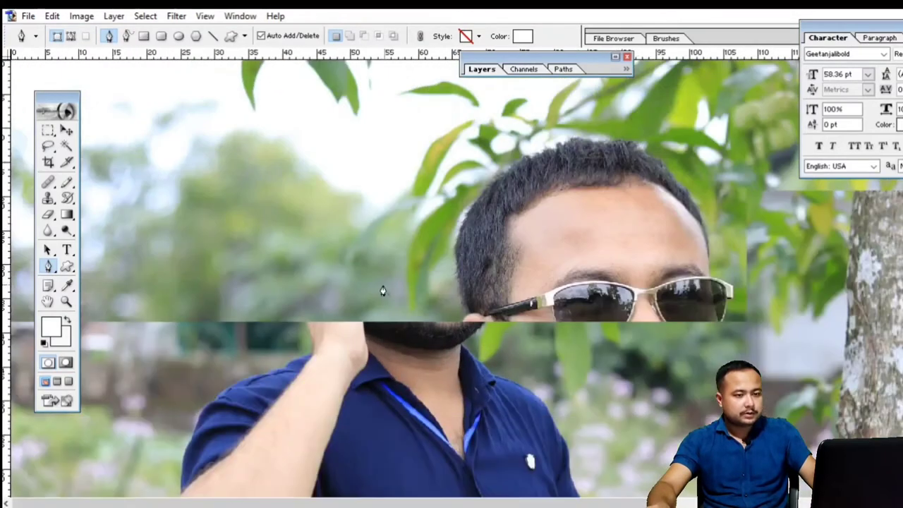
{"action": "key", "text": "ctrl+plus"}
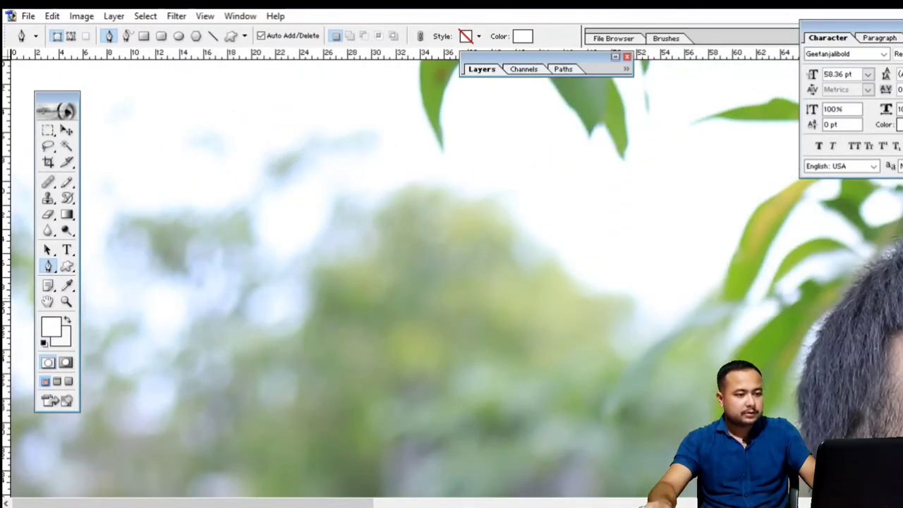
{"action": "scroll", "coordinate": [452, 282], "scroll_direction": "down", "scroll_amount": 5}
{"action": "scroll", "coordinate": [451, 282], "scroll_direction": "down", "scroll_amount": 5}
{"action": "scroll", "coordinate": [451, 282], "scroll_direction": "down", "scroll_amount": 3}
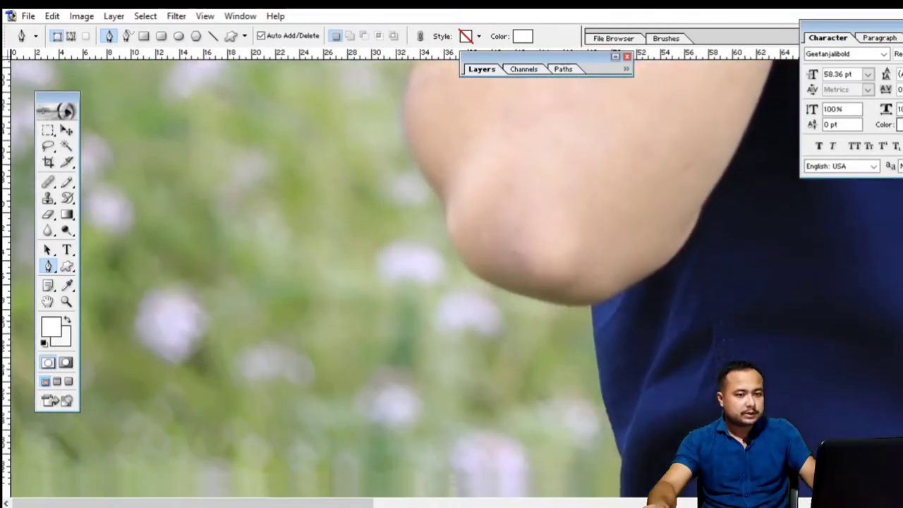
{"action": "scroll", "coordinate": [451, 282], "scroll_direction": "down", "scroll_amount": 3}
{"action": "scroll", "coordinate": [452, 282], "scroll_direction": "up", "scroll_amount": 10}
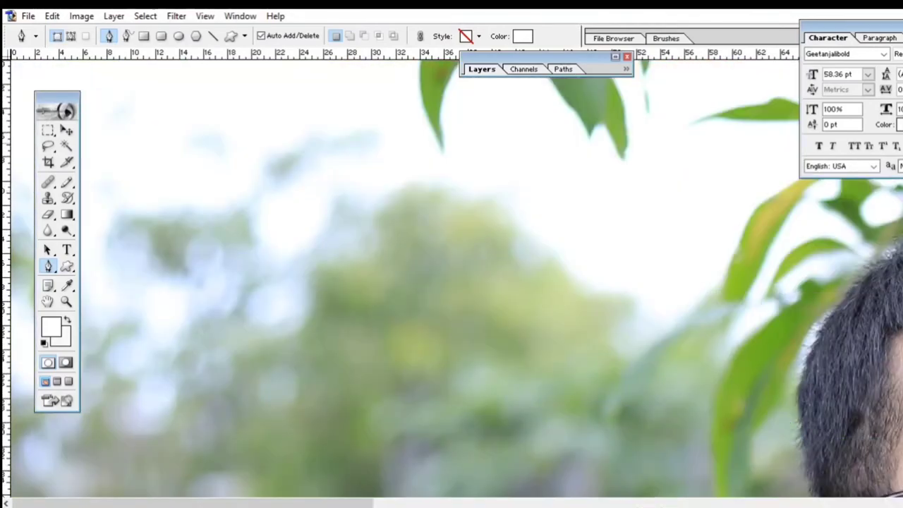
{"action": "scroll", "coordinate": [332, 497], "scroll_direction": "down", "scroll_amount": 10}
{"action": "scroll", "coordinate": [332, 498], "scroll_direction": "right", "scroll_amount": 5}
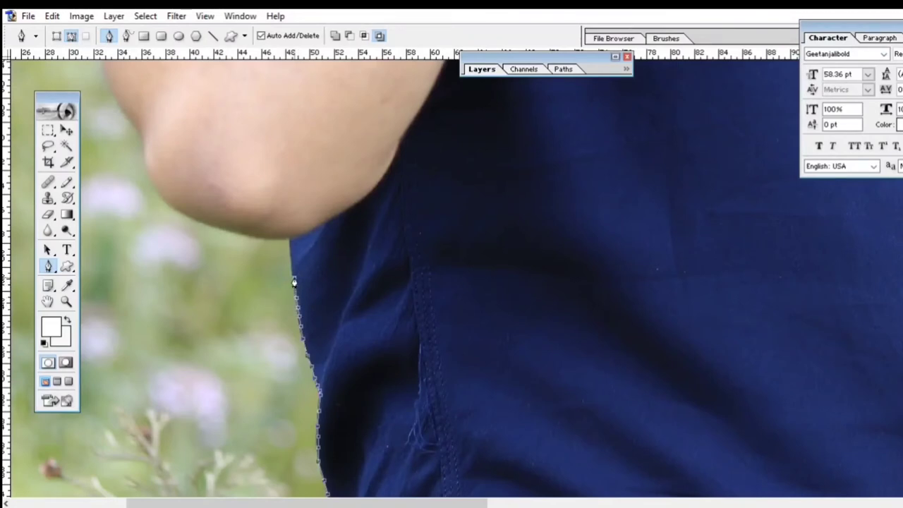
Step: Place anchors along the arm's lower edge under the elbow, undoing one misplaced point
{"action": "left_click", "coordinate": [290, 248]}
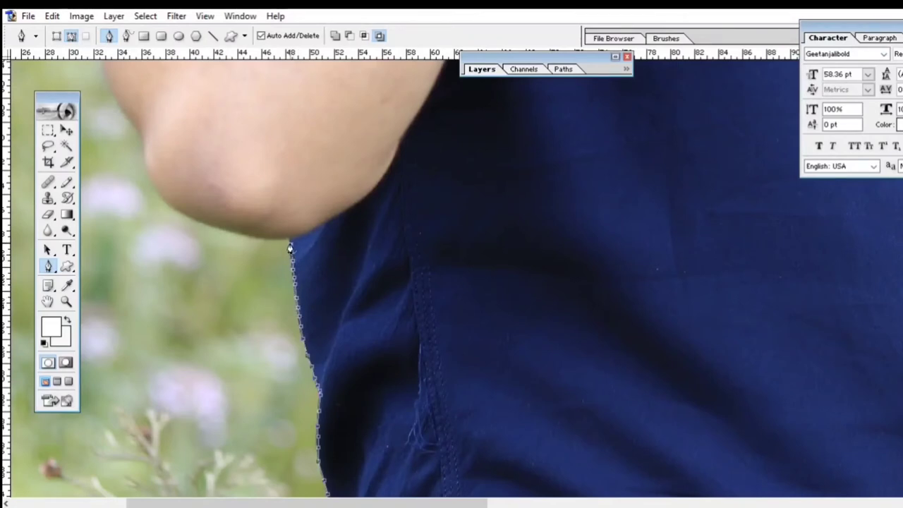
{"action": "left_click", "coordinate": [281, 238]}
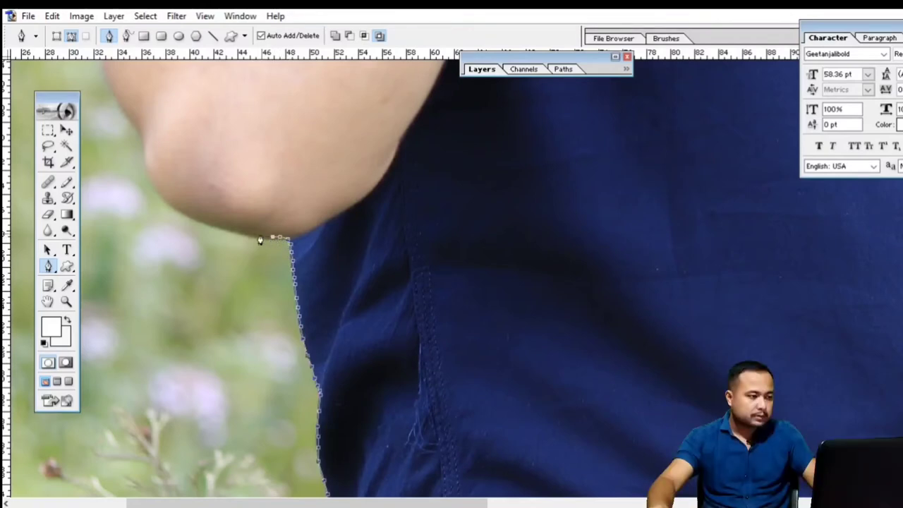
{"action": "left_click", "coordinate": [249, 233]}
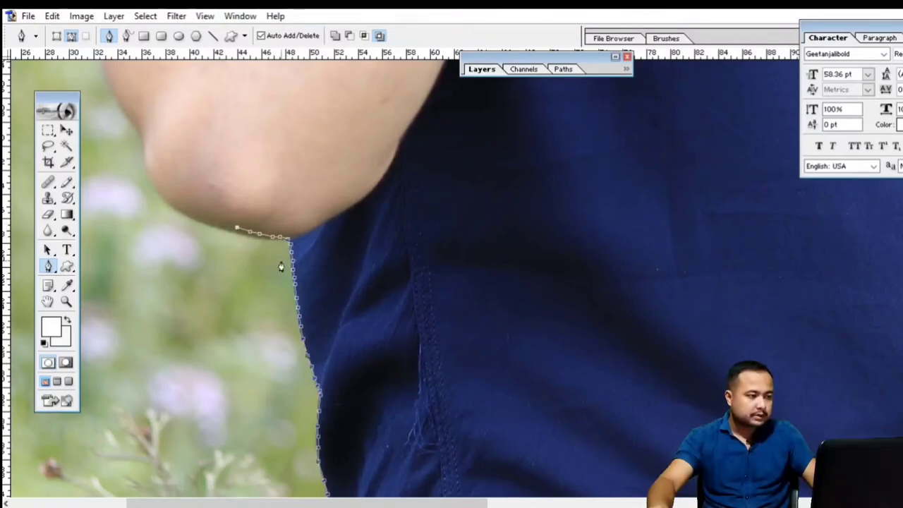
{"action": "key", "text": "ctrl+z"}
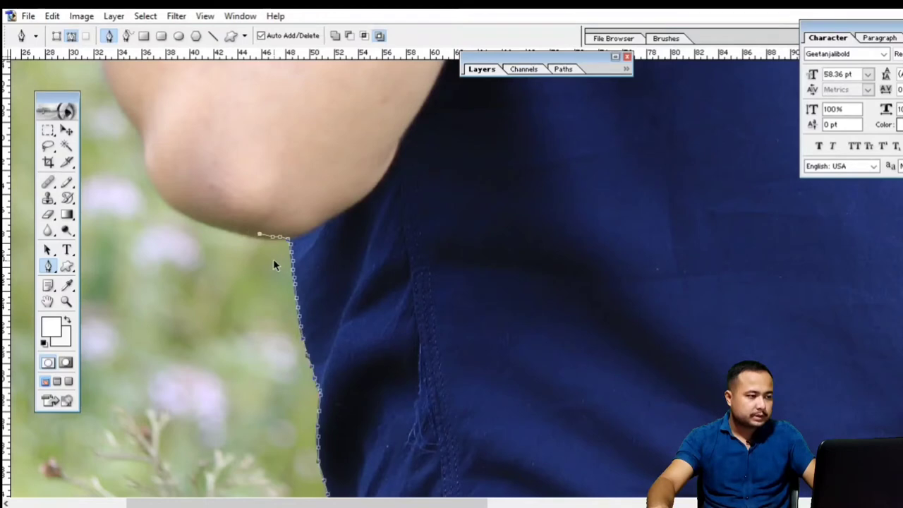
{"action": "left_click", "coordinate": [256, 238]}
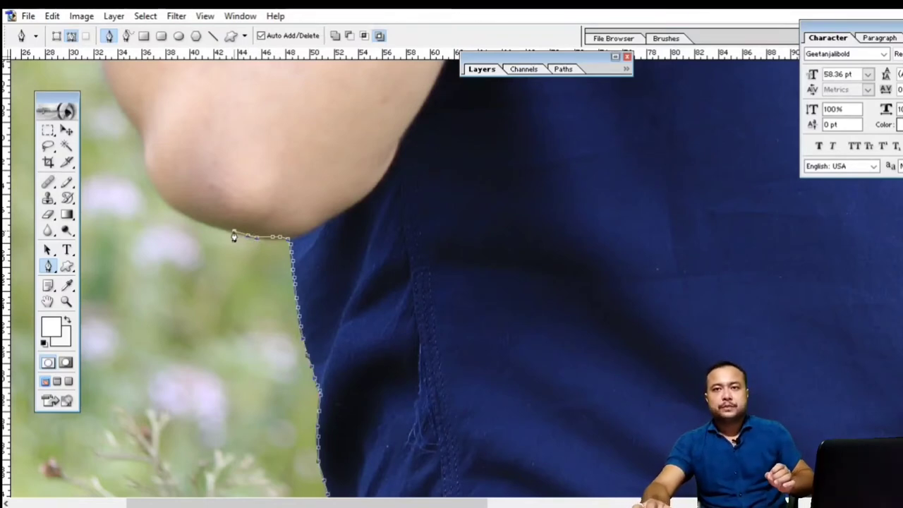
{"action": "left_click", "coordinate": [233, 231]}
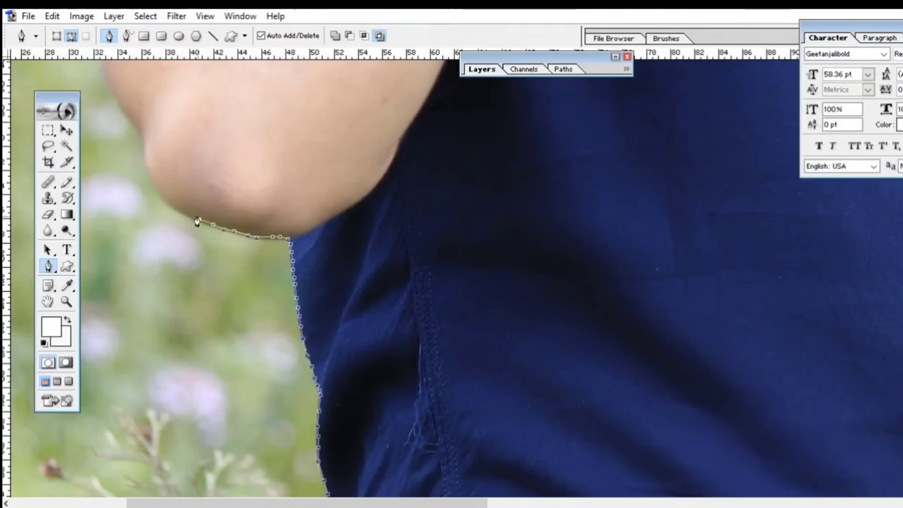
Step: Trace anchor points up the left edge of the man's arm
{"action": "left_click", "coordinate": [150, 166]}
{"action": "left_click", "coordinate": [137, 126]}
{"action": "scroll", "coordinate": [117, 113], "scroll_direction": "up", "scroll_amount": 1}
{"action": "left_click", "coordinate": [108, 115]}
{"action": "left_click", "coordinate": [103, 77]}
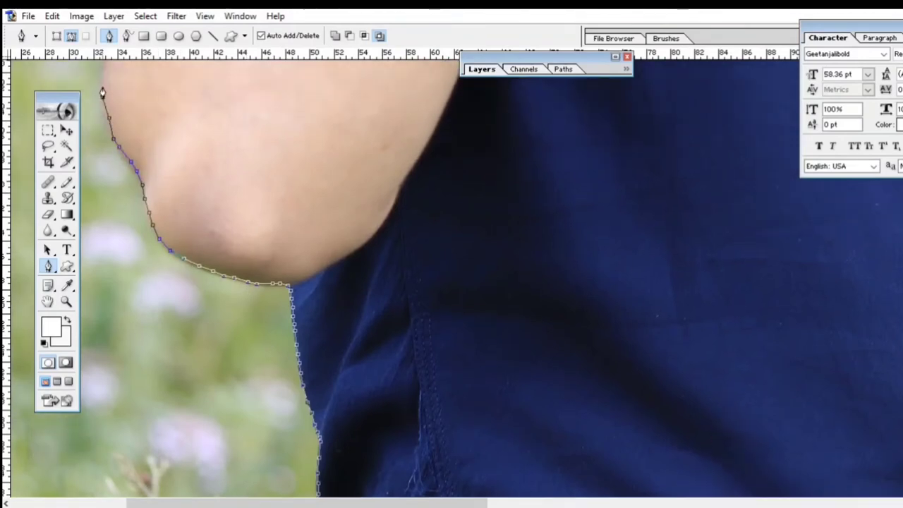
{"action": "scroll", "coordinate": [106, 92], "scroll_direction": "up", "scroll_amount": 3}
{"action": "left_click", "coordinate": [137, 128]}
{"action": "left_click", "coordinate": [148, 107]}
{"action": "scroll", "coordinate": [148, 108], "scroll_direction": "up", "scroll_amount": 2}
{"action": "scroll", "coordinate": [157, 106], "scroll_direction": "up", "scroll_amount": 2}
{"action": "left_click", "coordinate": [178, 161]}
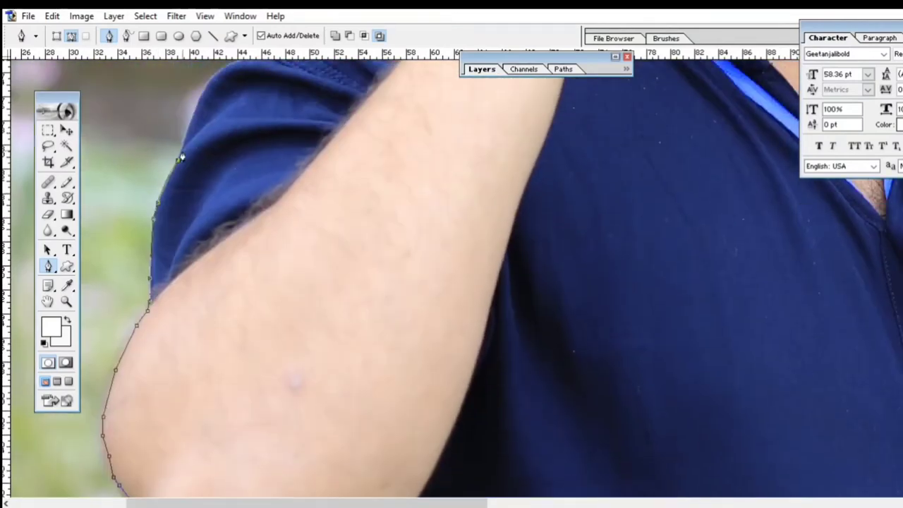
Step: Continue the path along the shoulder and up the hand's edge
{"action": "left_click", "coordinate": [209, 87]}
{"action": "scroll", "coordinate": [208, 88], "scroll_direction": "up", "scroll_amount": 2}
{"action": "left_click", "coordinate": [245, 135]}
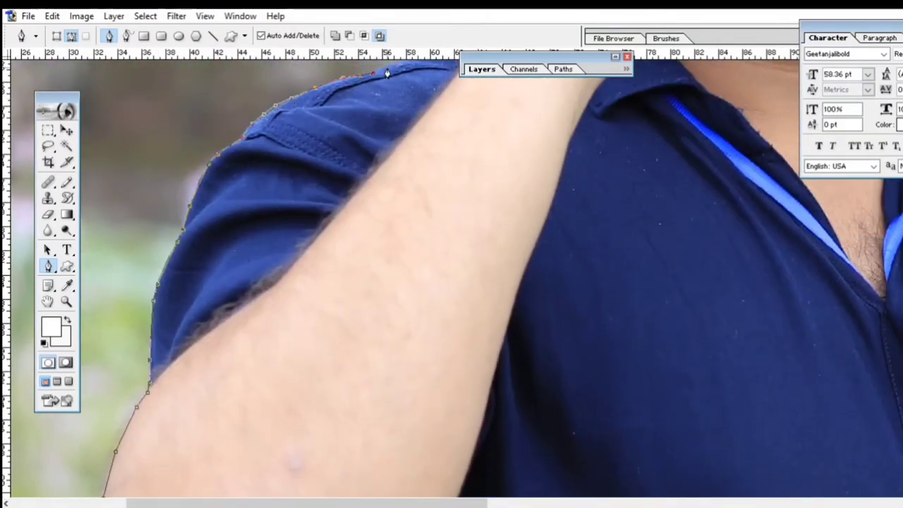
{"action": "scroll", "coordinate": [387, 73], "scroll_direction": "up", "scroll_amount": 1}
{"action": "left_click", "coordinate": [432, 157]}
{"action": "scroll", "coordinate": [432, 157], "scroll_direction": "up", "scroll_amount": 2}
{"action": "left_click", "coordinate": [489, 185]}
{"action": "scroll", "coordinate": [477, 114], "scroll_direction": "up", "scroll_amount": 2}
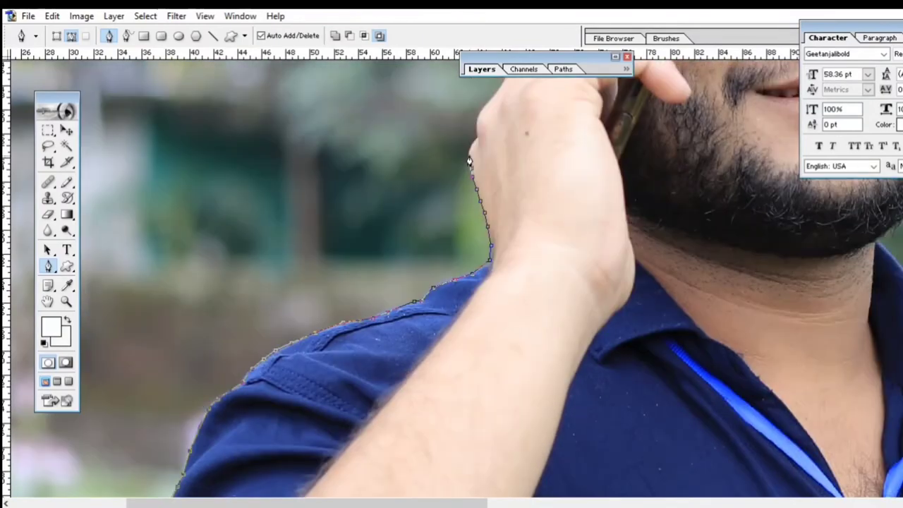
{"action": "left_click", "coordinate": [477, 121]}
{"action": "scroll", "coordinate": [476, 121], "scroll_direction": "up", "scroll_amount": 2}
{"action": "left_click", "coordinate": [515, 169]}
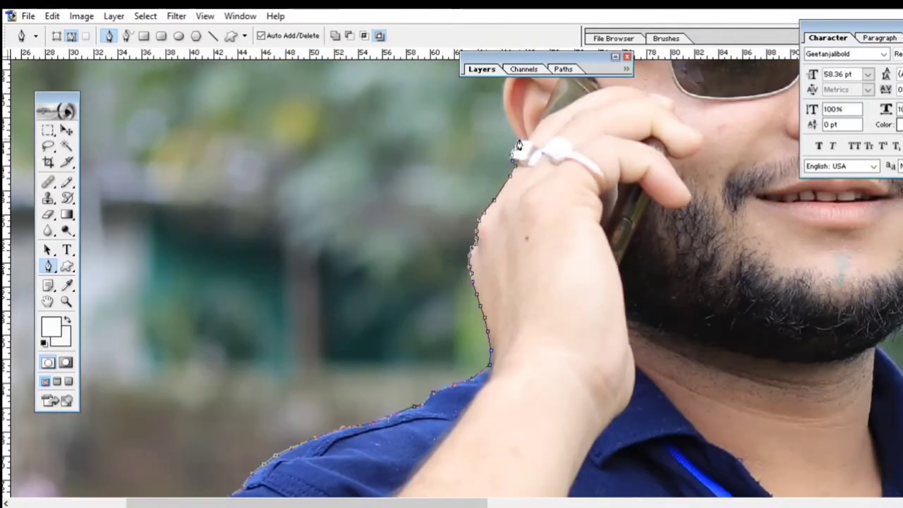
Step: Trace the path up around the ear and along the hair
{"action": "left_click", "coordinate": [509, 92]}
{"action": "scroll", "coordinate": [509, 92], "scroll_direction": "up", "scroll_amount": 1}
{"action": "left_click", "coordinate": [501, 113]}
{"action": "scroll", "coordinate": [500, 113], "scroll_direction": "up", "scroll_amount": 1}
{"action": "left_click", "coordinate": [497, 162]}
{"action": "scroll", "coordinate": [497, 163], "scroll_direction": "up", "scroll_amount": 1}
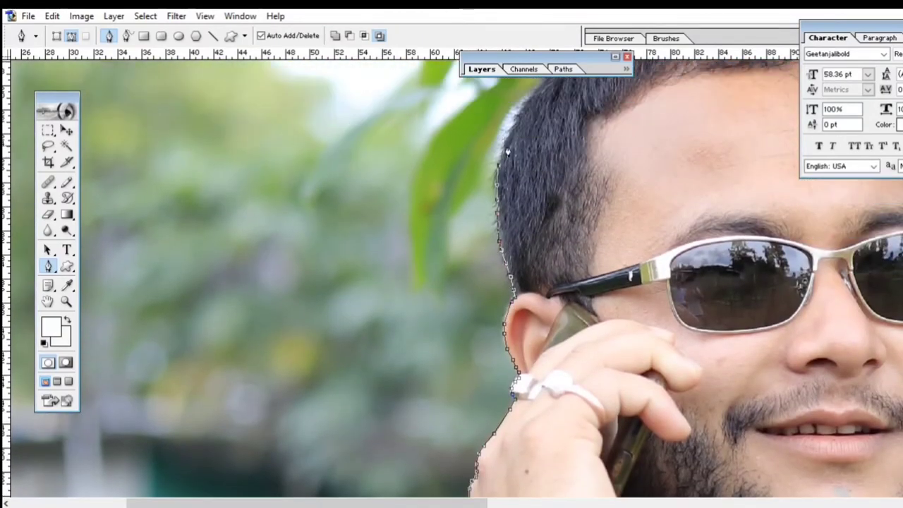
{"action": "left_click", "coordinate": [509, 129]}
{"action": "scroll", "coordinate": [509, 128], "scroll_direction": "up", "scroll_amount": 1}
{"action": "left_click", "coordinate": [557, 141]}
{"action": "left_click", "coordinate": [698, 73]}
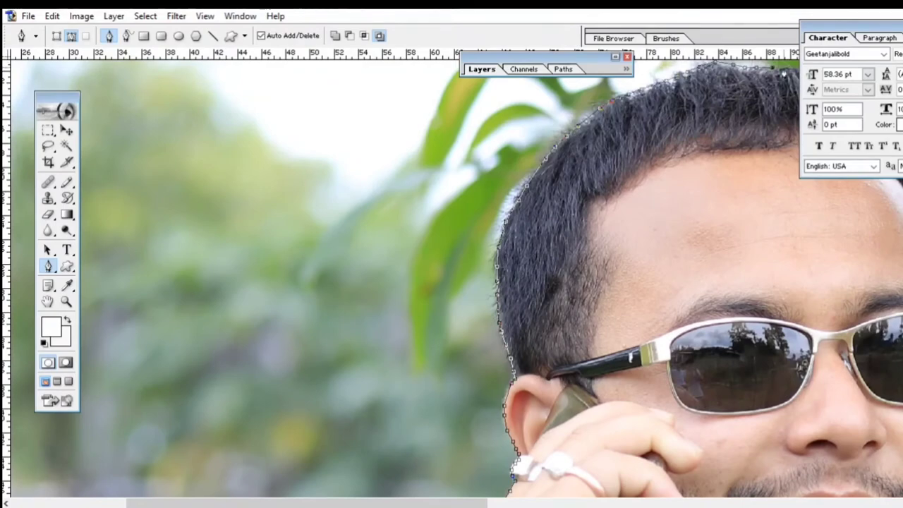
{"action": "scroll", "coordinate": [564, 106], "scroll_direction": "right", "scroll_amount": 5}
{"action": "scroll", "coordinate": [432, 141], "scroll_direction": "up", "scroll_amount": 1}
Step: Continue the path down the right side of the head and cheek
{"action": "left_click", "coordinate": [507, 208]}
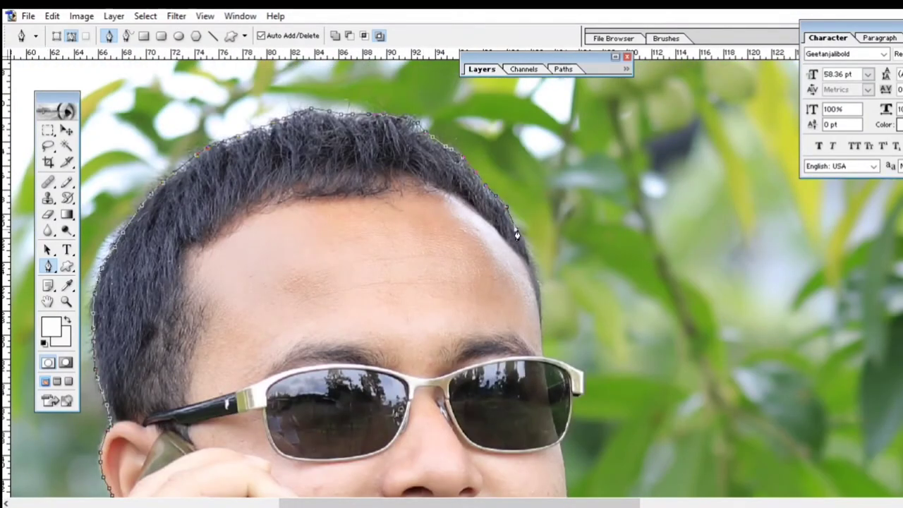
{"action": "left_click", "coordinate": [522, 236]}
{"action": "scroll", "coordinate": [522, 236], "scroll_direction": "down", "scroll_amount": 2}
{"action": "left_click", "coordinate": [544, 262]}
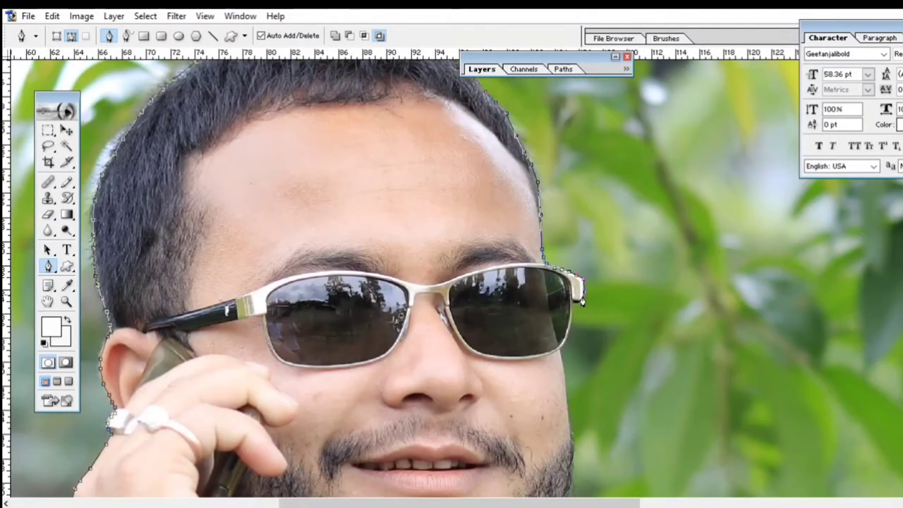
{"action": "left_click", "coordinate": [565, 363]}
{"action": "scroll", "coordinate": [568, 331], "scroll_direction": "down", "scroll_amount": 4}
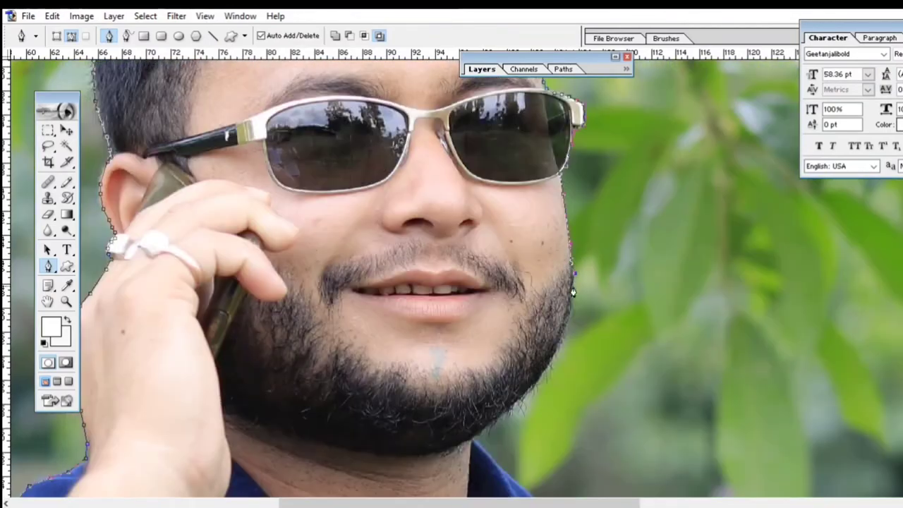
{"action": "scroll", "coordinate": [474, 445], "scroll_direction": "down", "scroll_amount": 2}
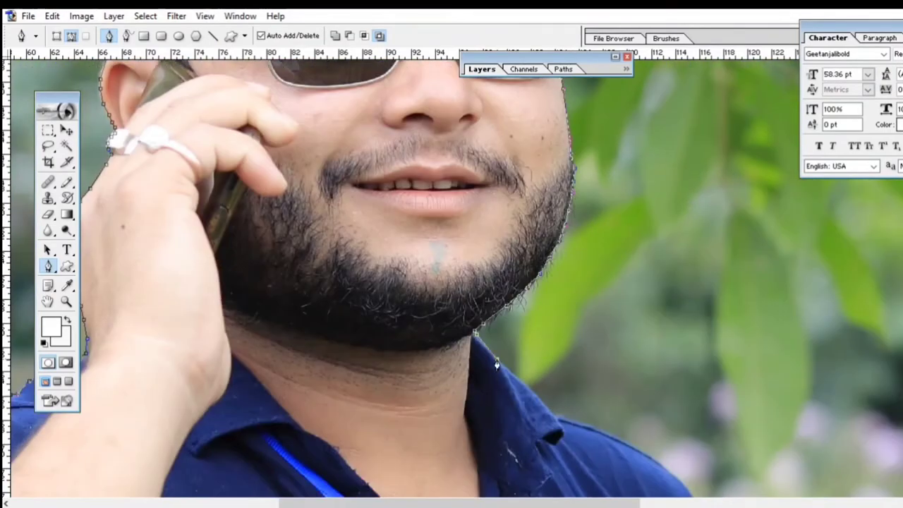
{"action": "scroll", "coordinate": [610, 439], "scroll_direction": "down", "scroll_amount": 2}
Step: Trace from the shirt collar down to the sleeve's corner
{"action": "left_click", "coordinate": [633, 328]}
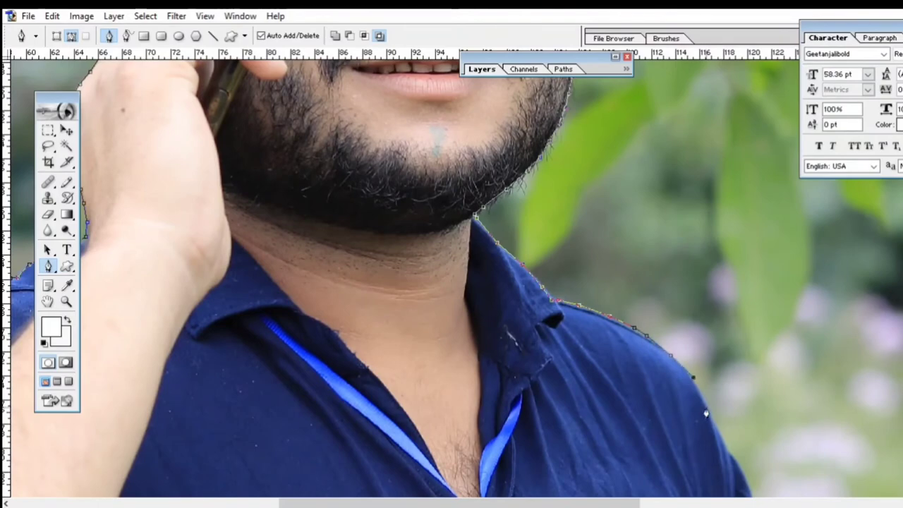
{"action": "scroll", "coordinate": [706, 413], "scroll_direction": "down", "scroll_amount": 1}
{"action": "scroll", "coordinate": [734, 380], "scroll_direction": "down", "scroll_amount": 2}
{"action": "scroll", "coordinate": [762, 346], "scroll_direction": "down", "scroll_amount": 2}
{"action": "scroll", "coordinate": [790, 315], "scroll_direction": "down", "scroll_amount": 2}
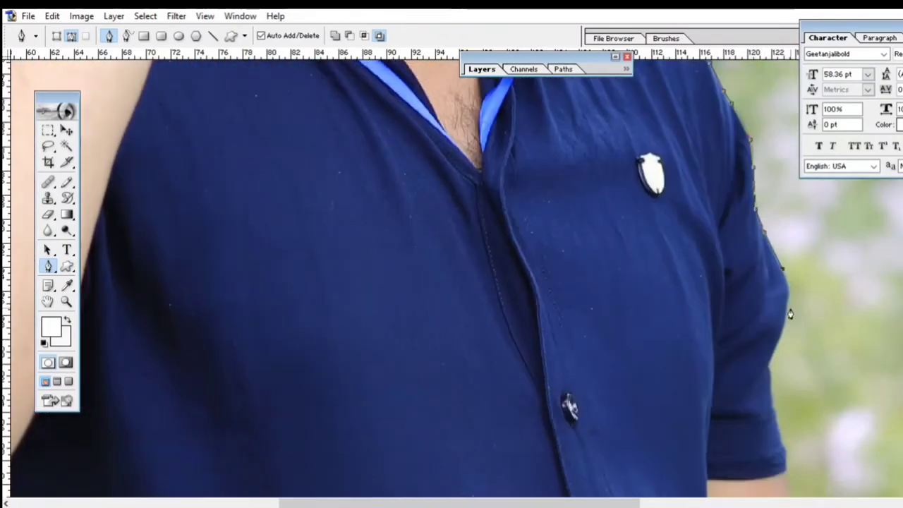
{"action": "scroll", "coordinate": [790, 315], "scroll_direction": "down", "scroll_amount": 1}
{"action": "left_click", "coordinate": [784, 426]}
{"action": "scroll", "coordinate": [784, 426], "scroll_direction": "down", "scroll_amount": 4}
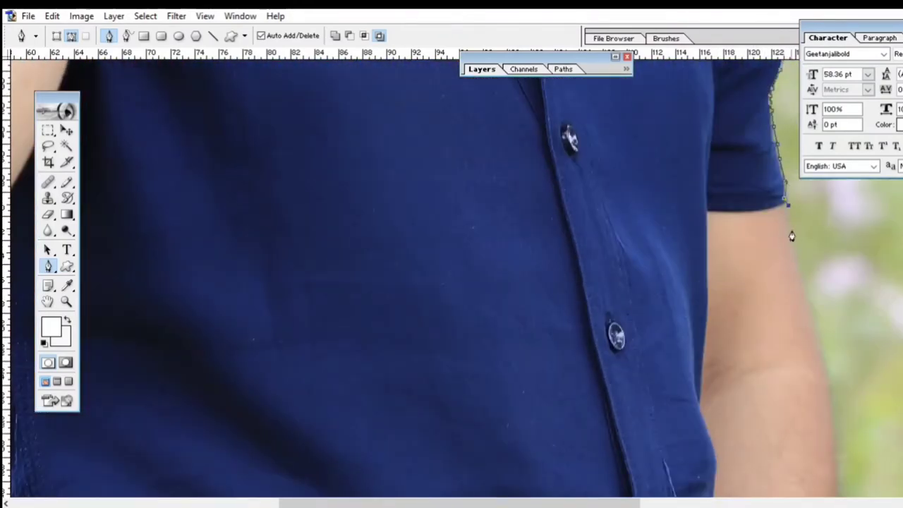
Step: Add anchors down the right arm's edge to finish the outline
{"action": "left_click", "coordinate": [818, 329]}
{"action": "scroll", "coordinate": [820, 374], "scroll_direction": "down", "scroll_amount": 1}
{"action": "left_click", "coordinate": [822, 301]}
{"action": "left_click", "coordinate": [830, 333]}
{"action": "scroll", "coordinate": [830, 333], "scroll_direction": "down", "scroll_amount": 1}
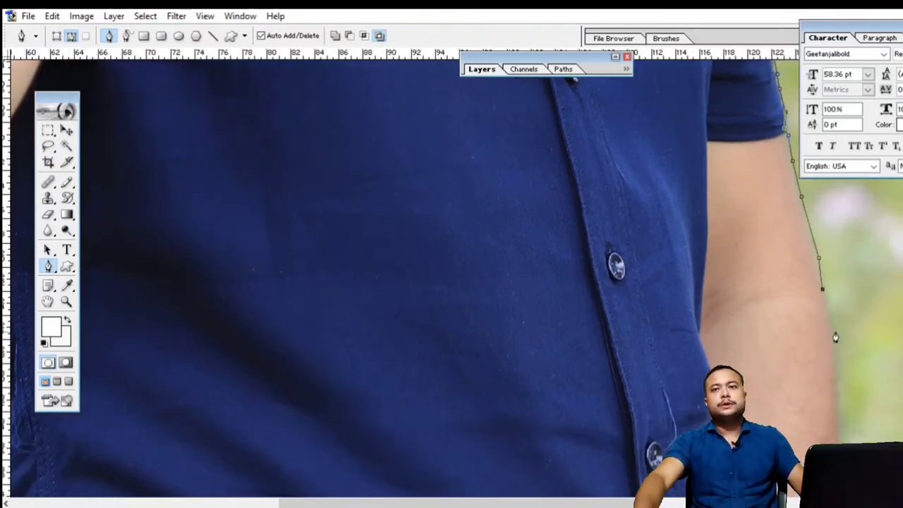
{"action": "left_click", "coordinate": [833, 361]}
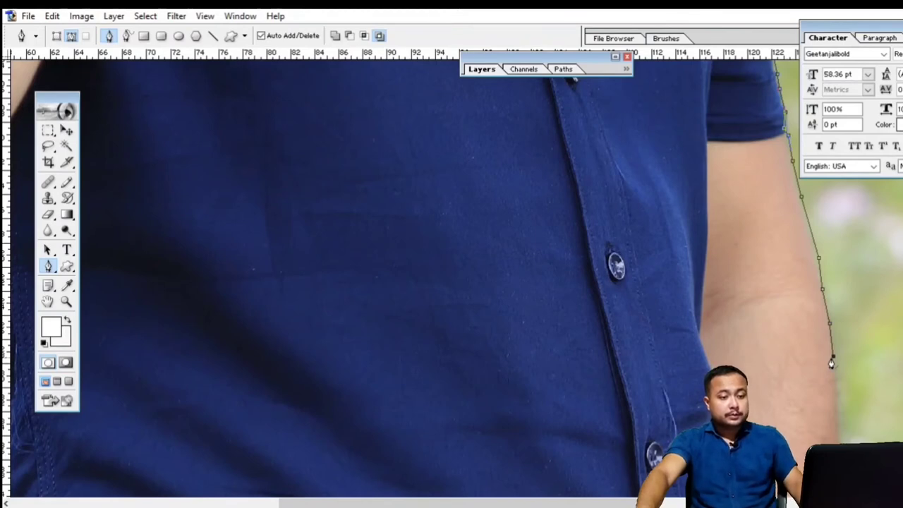
{"action": "left_click", "coordinate": [838, 399]}
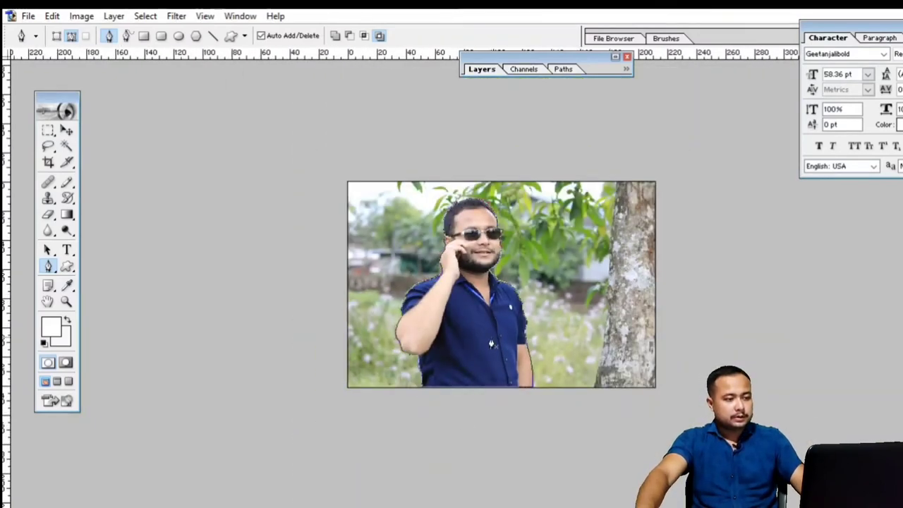
Step: Convert the man's path via Make Selection as a new selection, keeping the default feather
{"action": "key", "text": "ctrl+plus"}
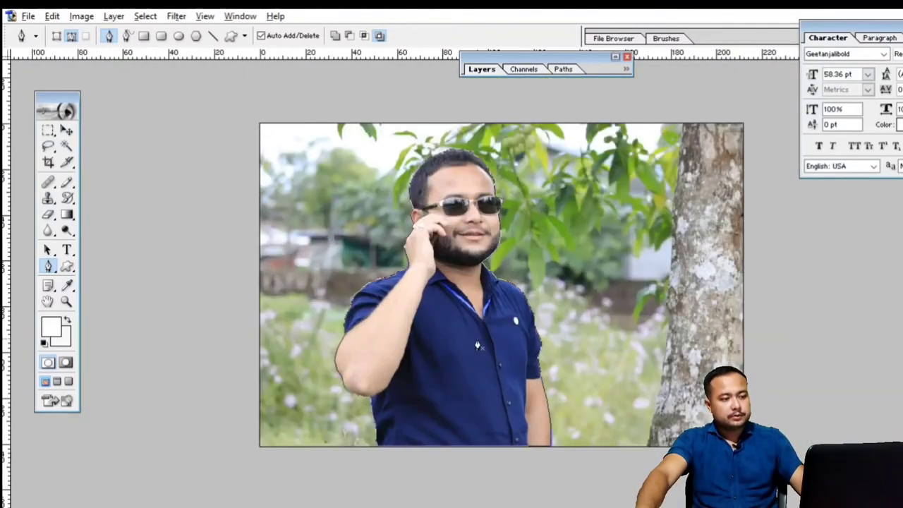
{"action": "key", "text": "ctrl+plus"}
{"action": "right_click", "coordinate": [456, 258]}
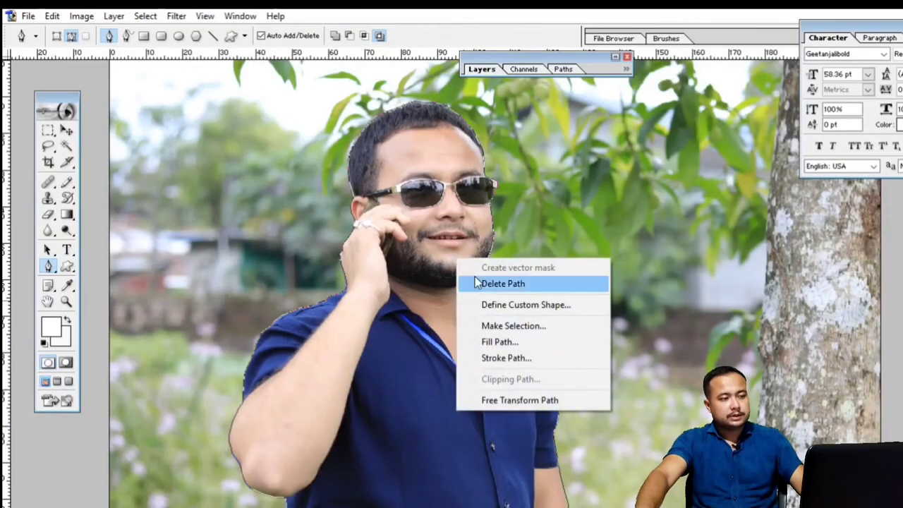
{"action": "left_click", "coordinate": [505, 327]}
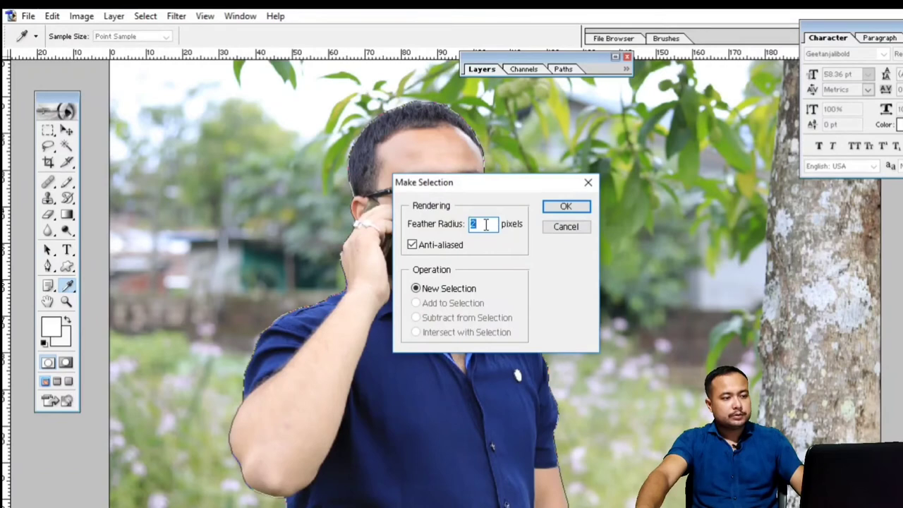
{"action": "left_click", "coordinate": [565, 207]}
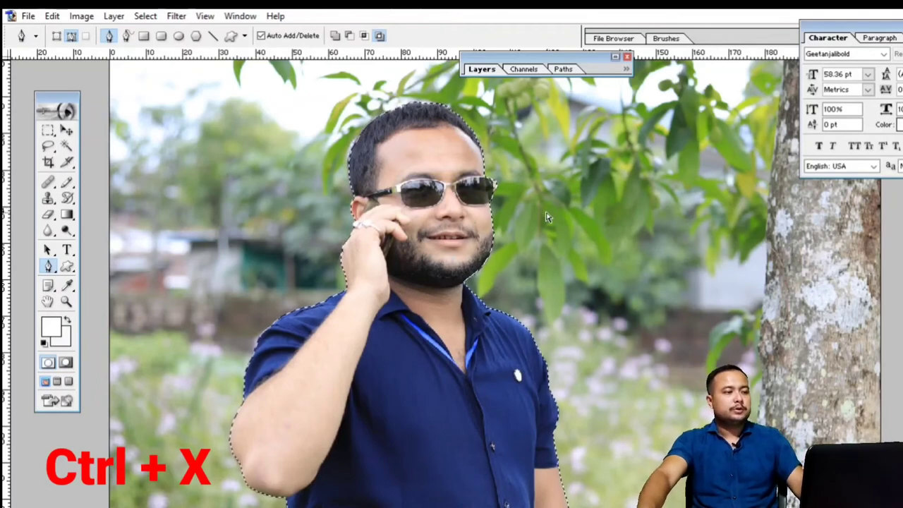
Step: Cut the man and paste him onto a new layer, then move it with the Move tool
{"action": "key", "text": "ctrl+x"}
{"action": "key", "text": "ctrl+v"}
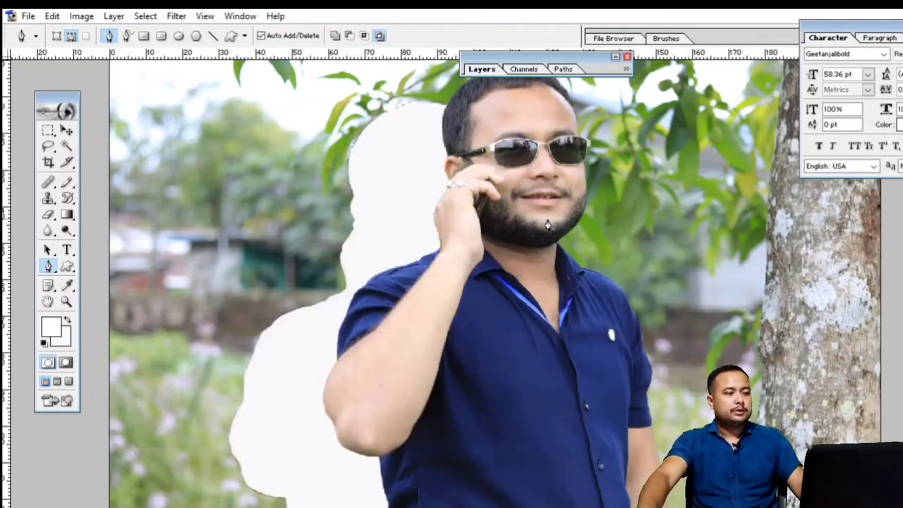
{"action": "left_click", "coordinate": [67, 131]}
{"action": "mouse_move", "coordinate": [482, 182]}
{"action": "left_mouse_down"}
{"action": "mouse_move", "coordinate": [683, 248]}
{"action": "mouse_move", "coordinate": [531, 238]}
{"action": "mouse_move", "coordinate": [470, 221]}
{"action": "mouse_move", "coordinate": [577, 191]}
{"action": "mouse_move", "coordinate": [404, 172]}
{"action": "left_mouse_up"}
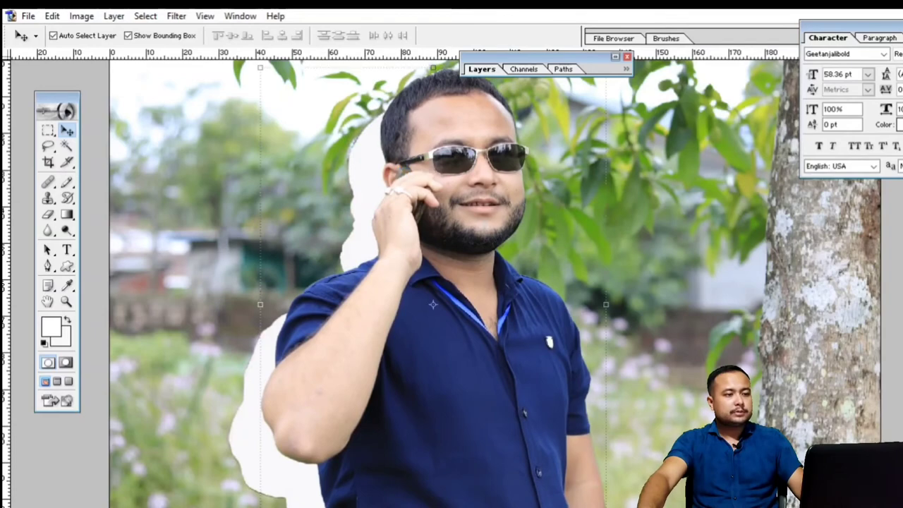
Step: Drag the man layer into the background.jpg window and view it full screen
{"action": "key", "text": "f"}
{"action": "left_click", "coordinate": [471, 82]}
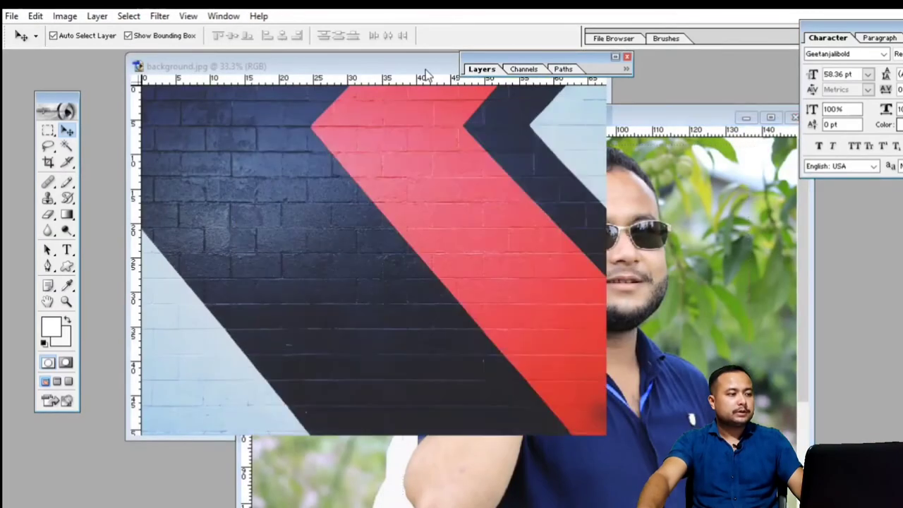
{"action": "left_click", "coordinate": [617, 242]}
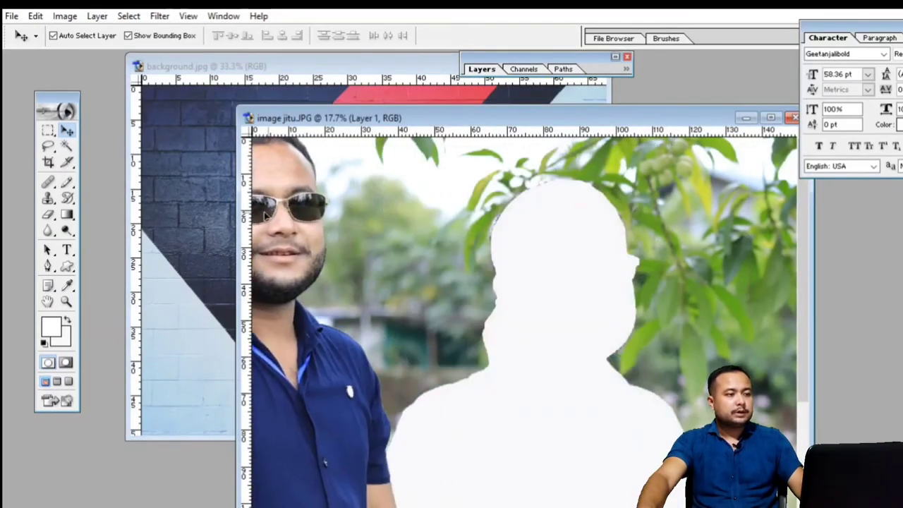
{"action": "left_click_drag", "start_coordinate": [617, 242], "coordinate": [215, 195]}
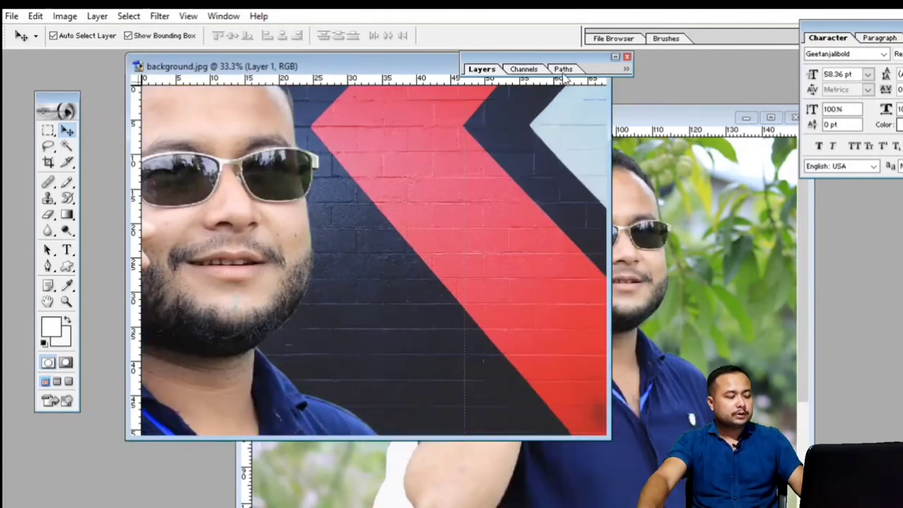
{"action": "key", "text": "f"}
{"action": "key", "text": "ctrl+minus"}
{"action": "key", "text": "ctrl+minus"}
{"action": "key", "text": "ctrl+minus"}
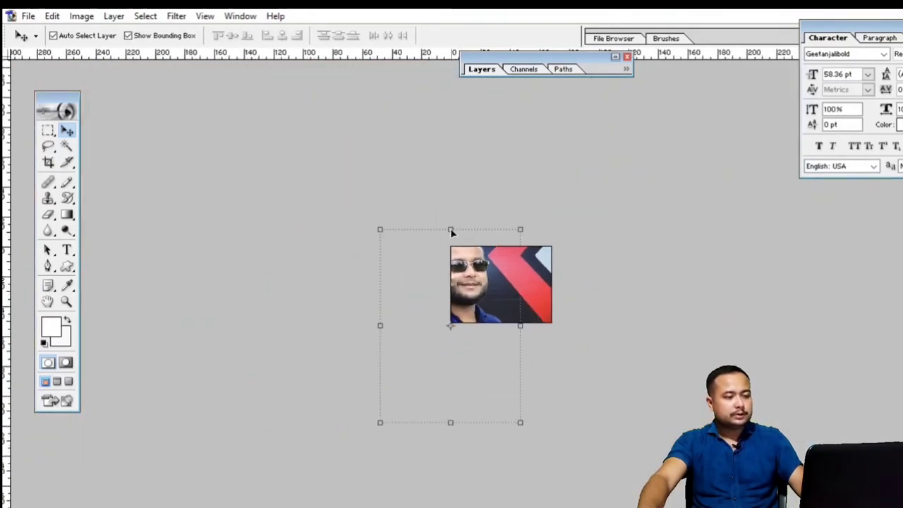
Step: Free-transform the man to 41.5% on the wall's bottom centre and commit it
{"action": "left_click_drag", "start_coordinate": [379, 229], "coordinate": [446, 323]}
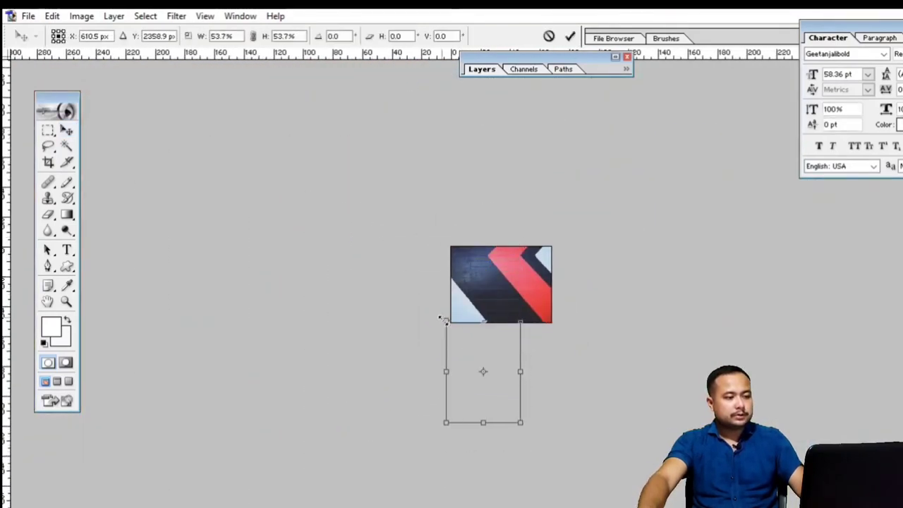
{"action": "left_click_drag", "start_coordinate": [491, 375], "coordinate": [480, 268]}
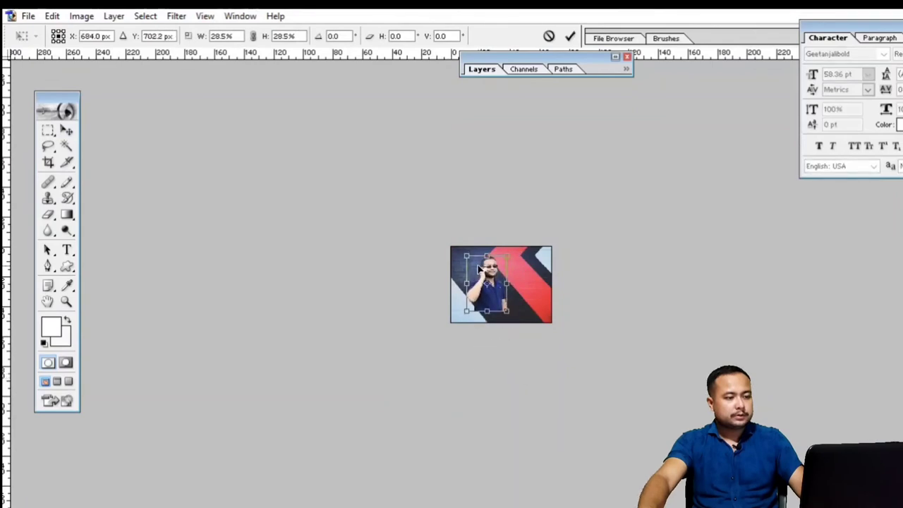
{"action": "left_click_drag", "start_coordinate": [509, 317], "coordinate": [515, 324]}
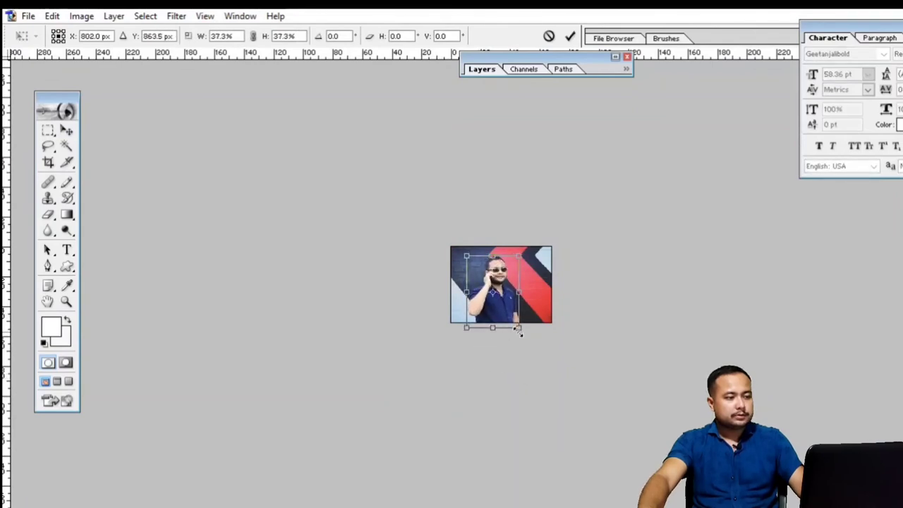
{"action": "key", "text": "ctrl+plus"}
{"action": "key", "text": "ctrl+plus"}
{"action": "key", "text": "ctrl+plus"}
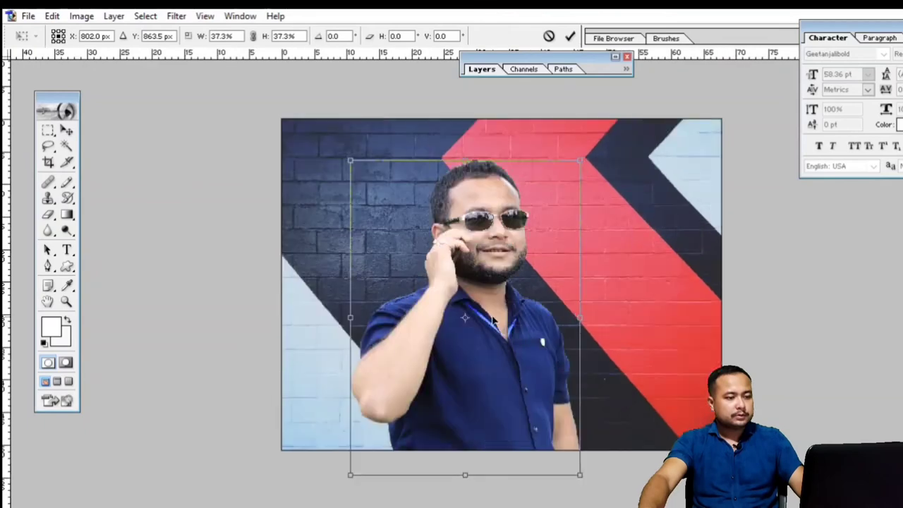
{"action": "left_click_drag", "start_coordinate": [491, 322], "coordinate": [524, 296]}
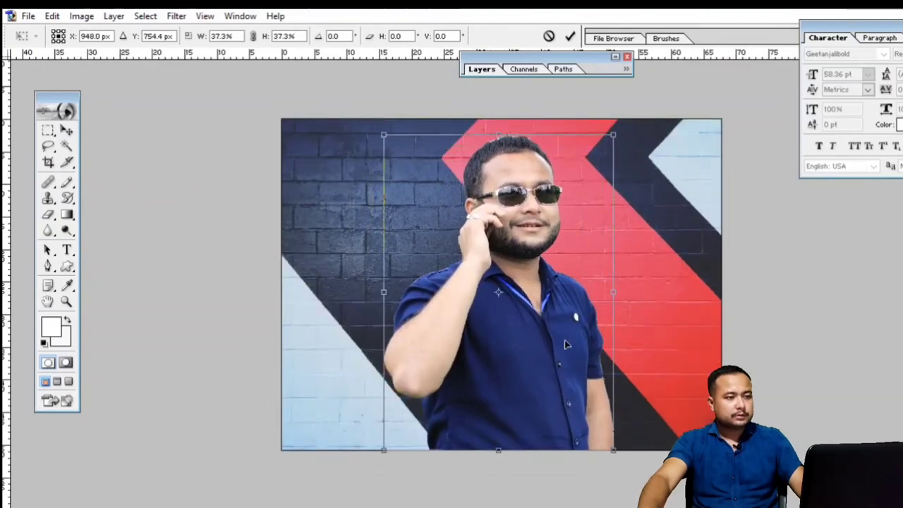
{"action": "left_click_drag", "start_coordinate": [613, 450], "coordinate": [640, 487]}
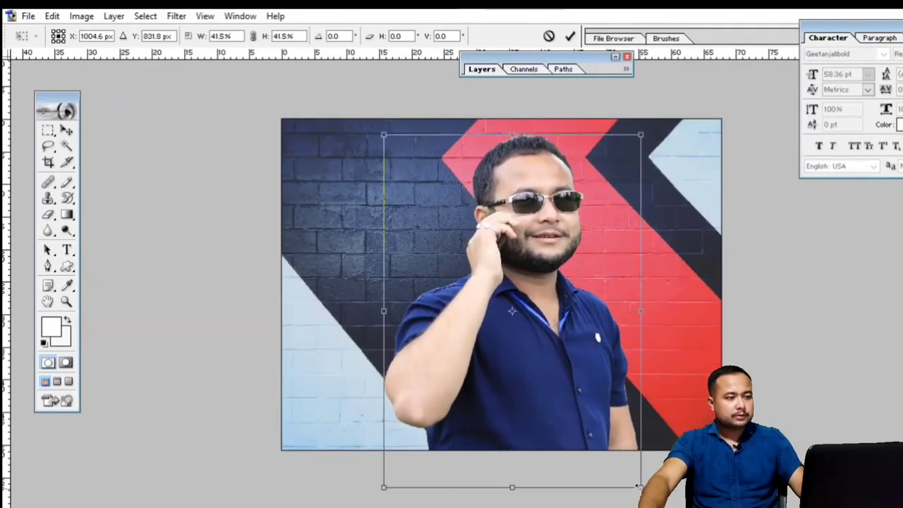
{"action": "left_click", "coordinate": [570, 37]}
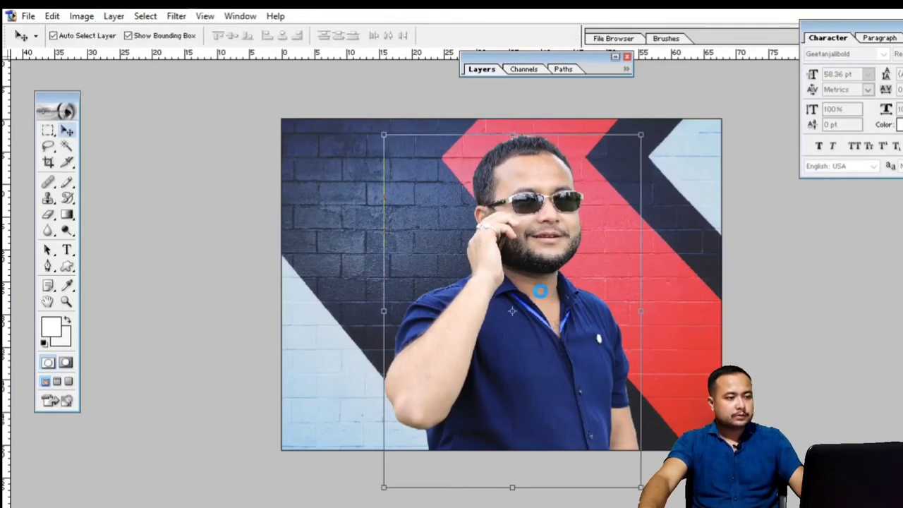
{"action": "left_click_drag", "start_coordinate": [540, 289], "coordinate": [531, 288]}
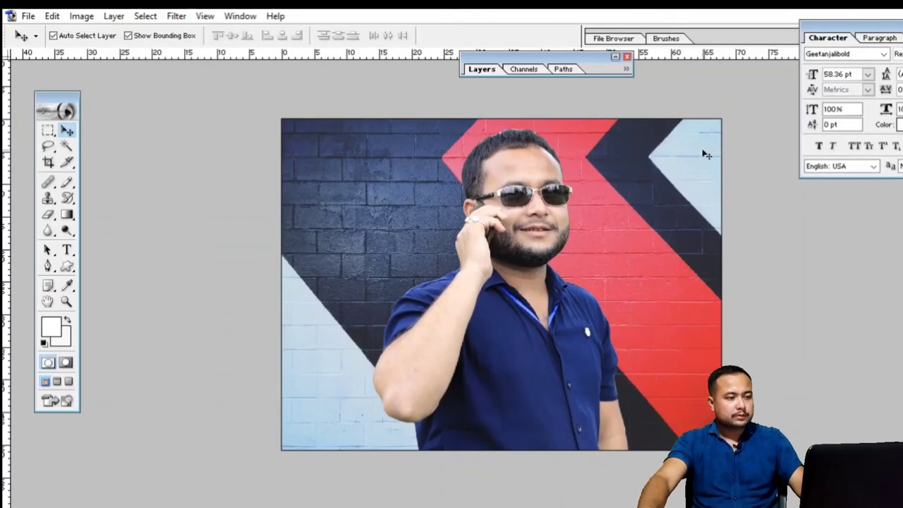
Step: Nudge the man slightly up-left on the wall, zooming in and out to check placement
{"action": "key", "text": "ctrl+minus"}
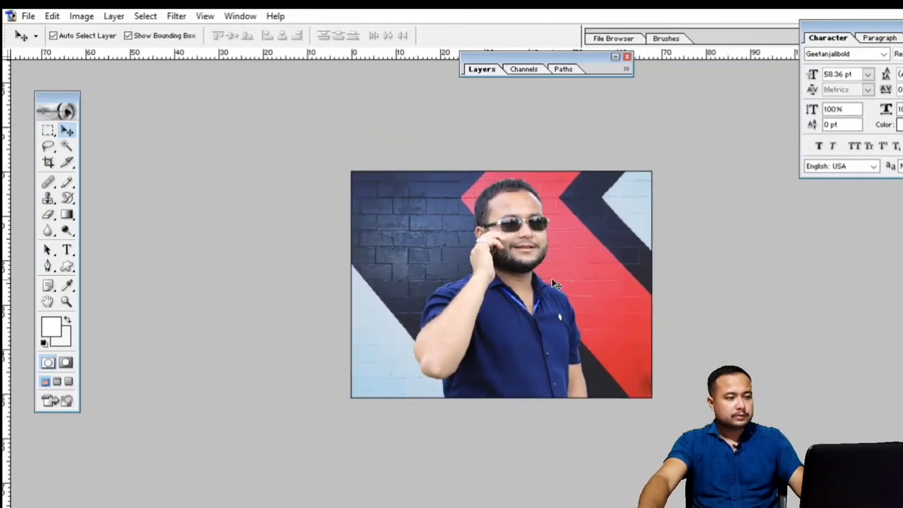
{"action": "left_click_drag", "start_coordinate": [507, 276], "coordinate": [504, 284]}
{"action": "key", "text": "ctrl+plus"}
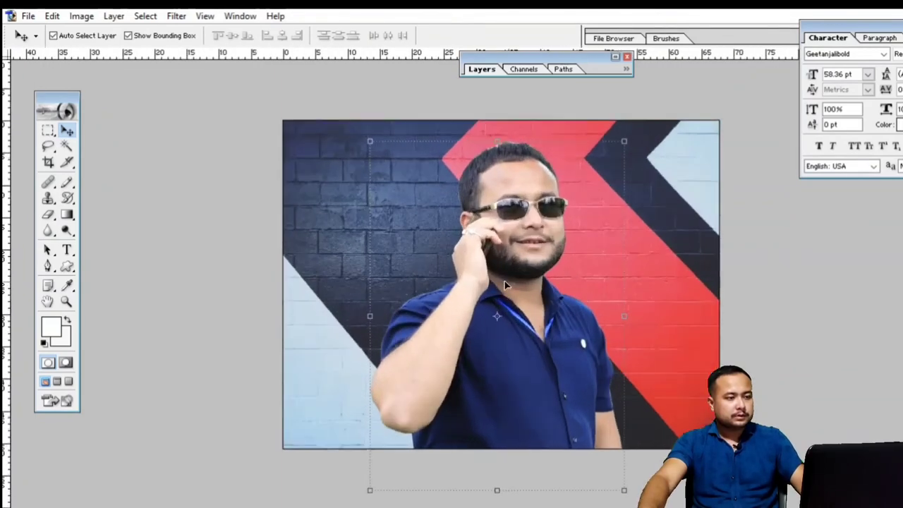
{"action": "key", "text": "ctrl+plus"}
{"action": "key", "text": "ctrl+plus"}
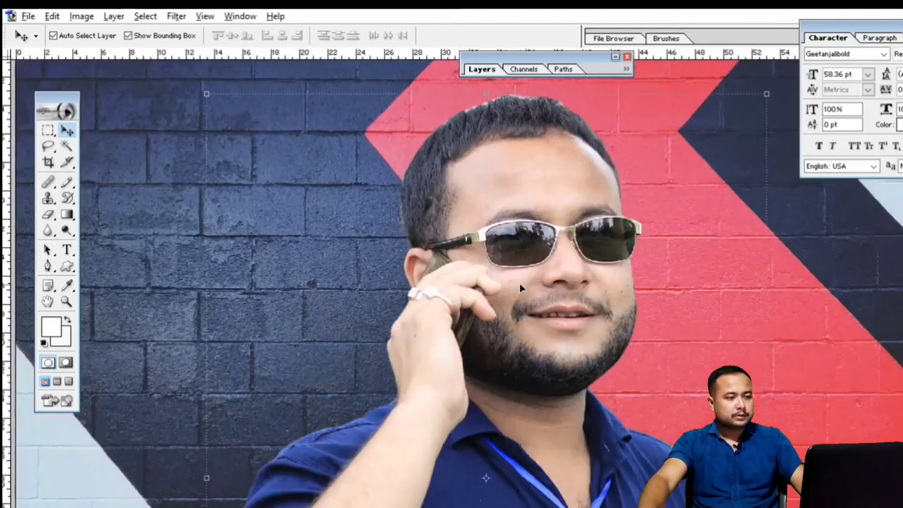
{"action": "key", "text": "ctrl+plus"}
{"action": "key", "text": "ctrl+minus"}
{"action": "key", "text": "ctrl+minus"}
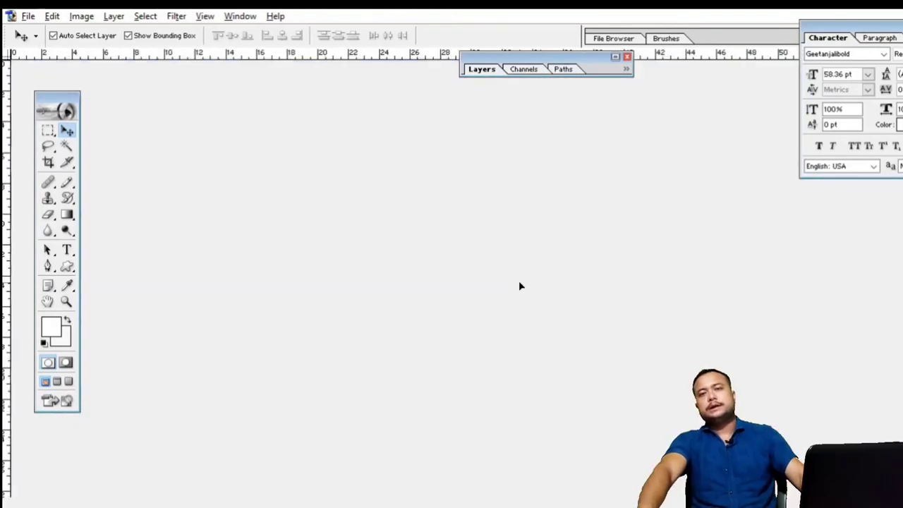
{"action": "key", "text": "ctrl+plus"}
{"action": "key", "text": "ctrl+minus"}
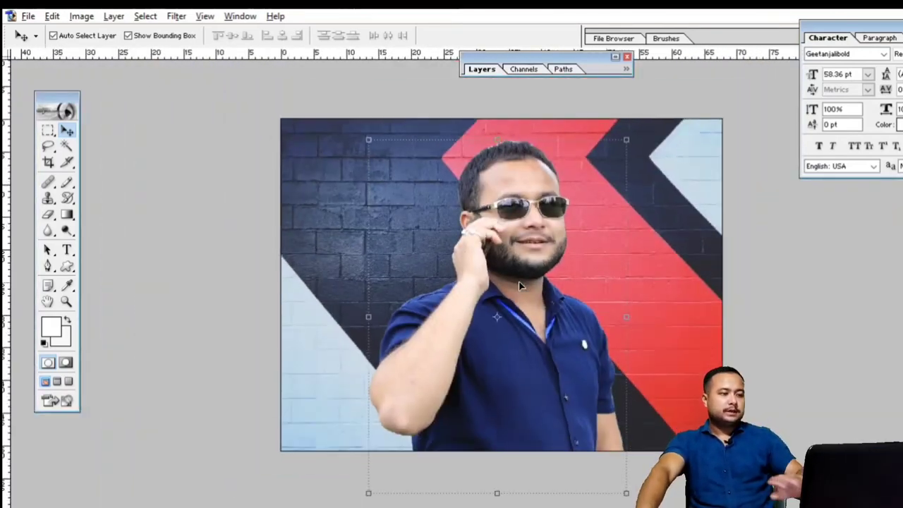